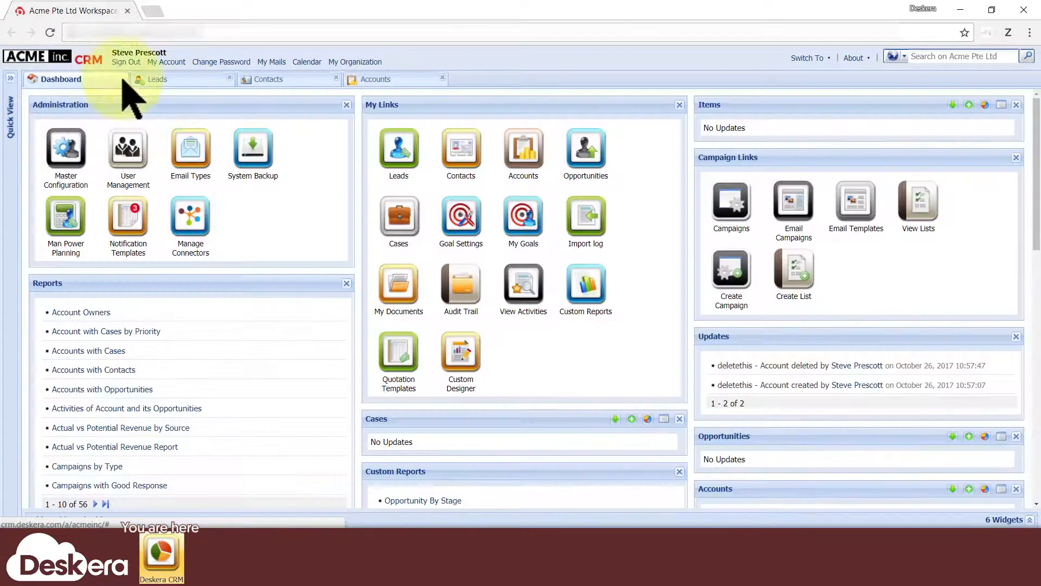
Open the Opportunities and Cases modules from the dashboard links.
left_click(600, 160)
left_click(106, 79)
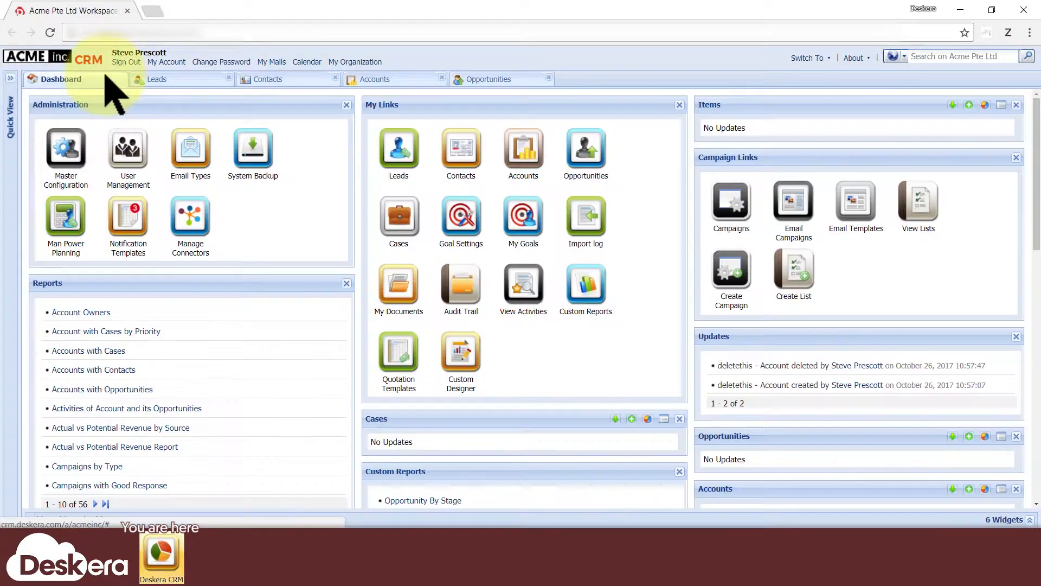
left_click(404, 217)
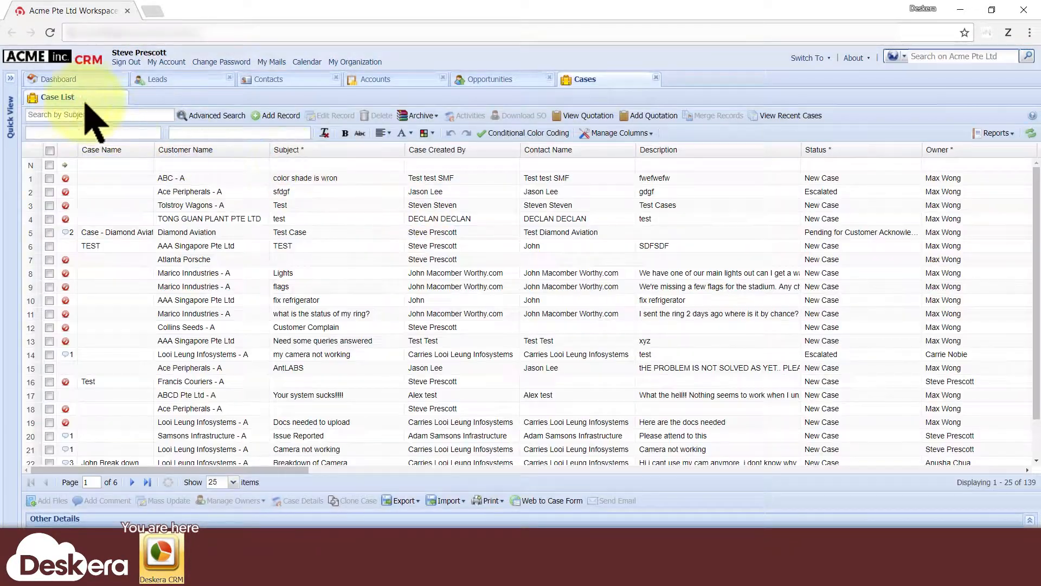
Look through the Accounts, Leads, Contacts, Opportunities and Cases lists for the column management option.
left_click(64, 80)
left_click(380, 79)
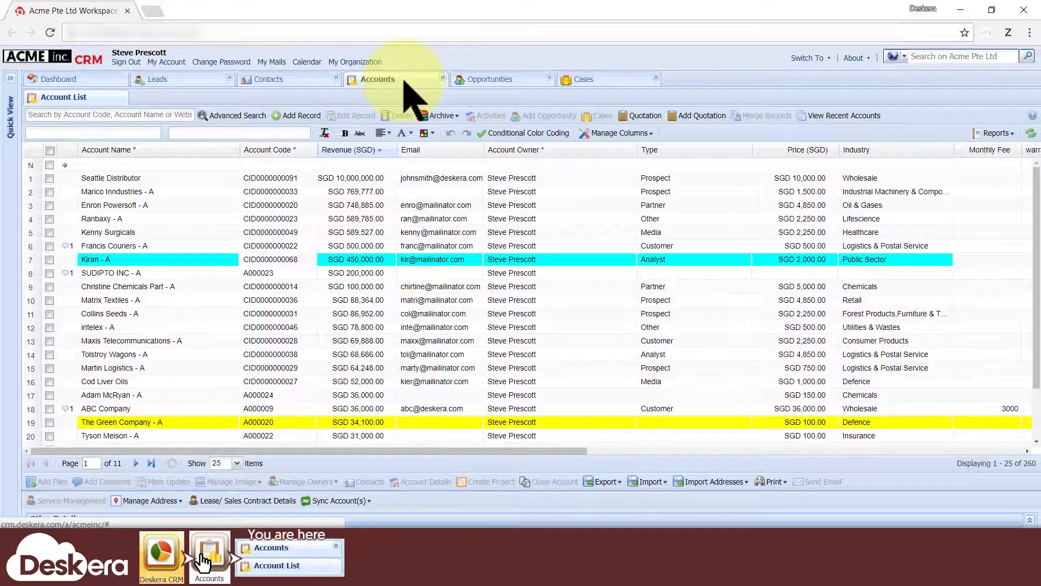
left_click(193, 81)
left_click(268, 81)
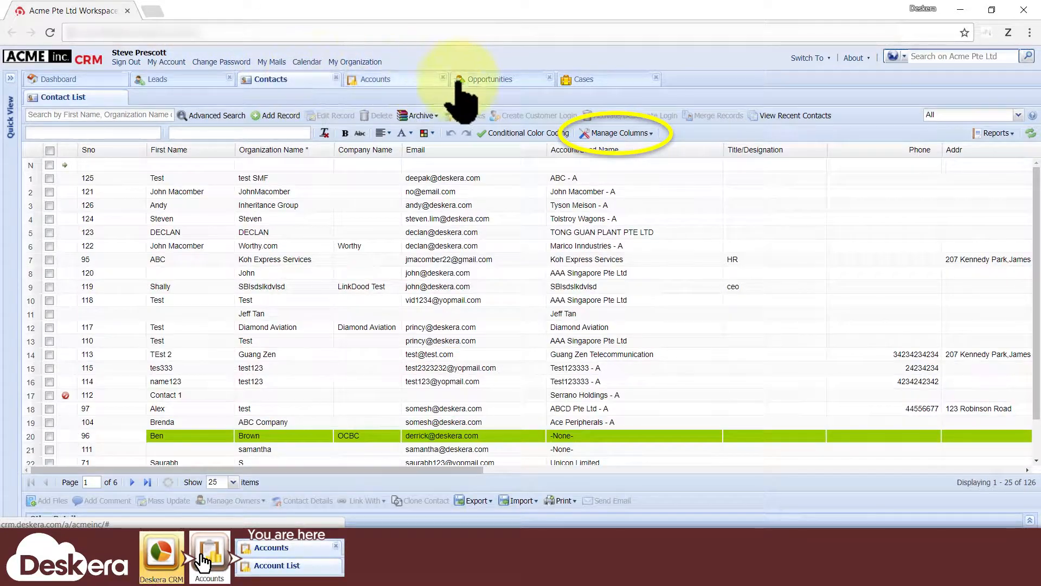
left_click(480, 80)
left_click(599, 81)
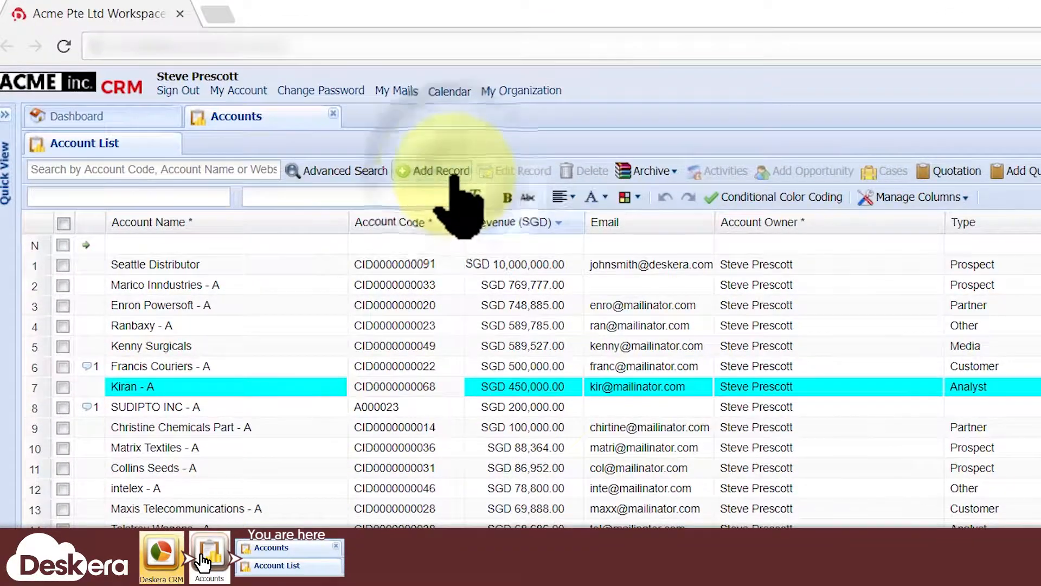
Examine the fields of the new account record form and close it without submitting.
left_click(298, 116)
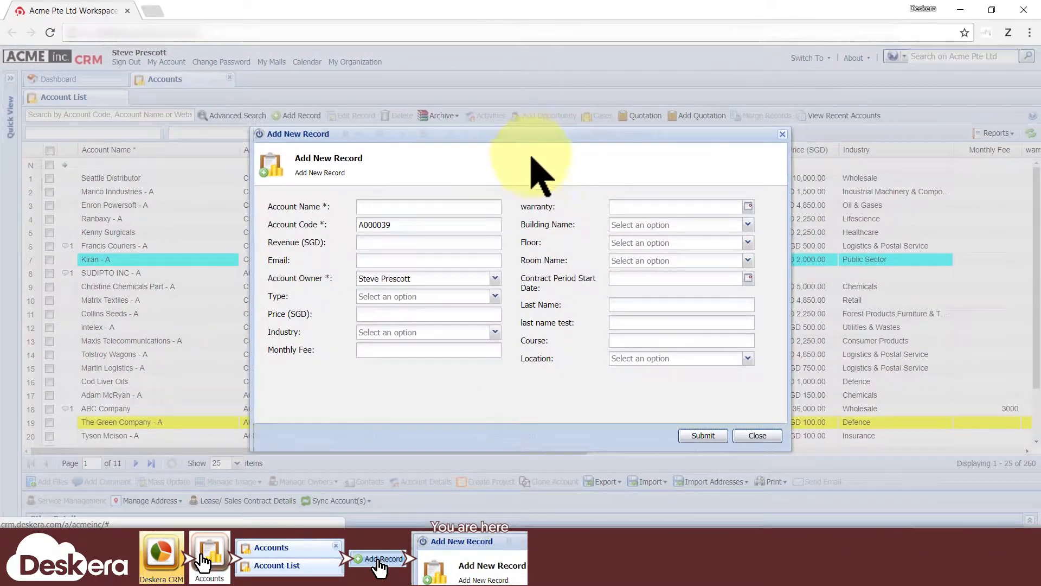
left_click(758, 436)
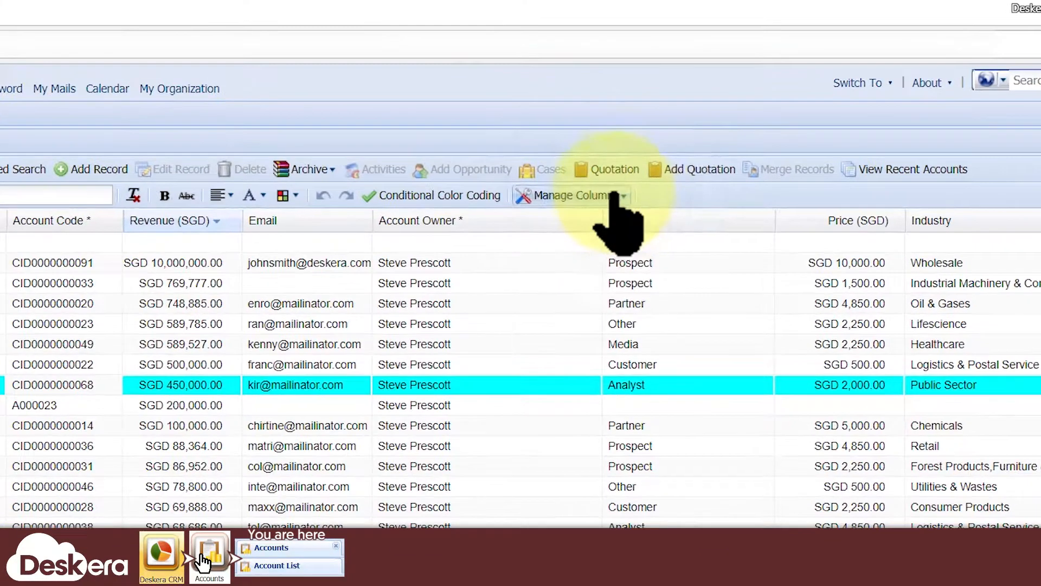
Start a custom column for Accounts with the header "My Custom Column" and the field type Drop Down.
left_click(644, 132)
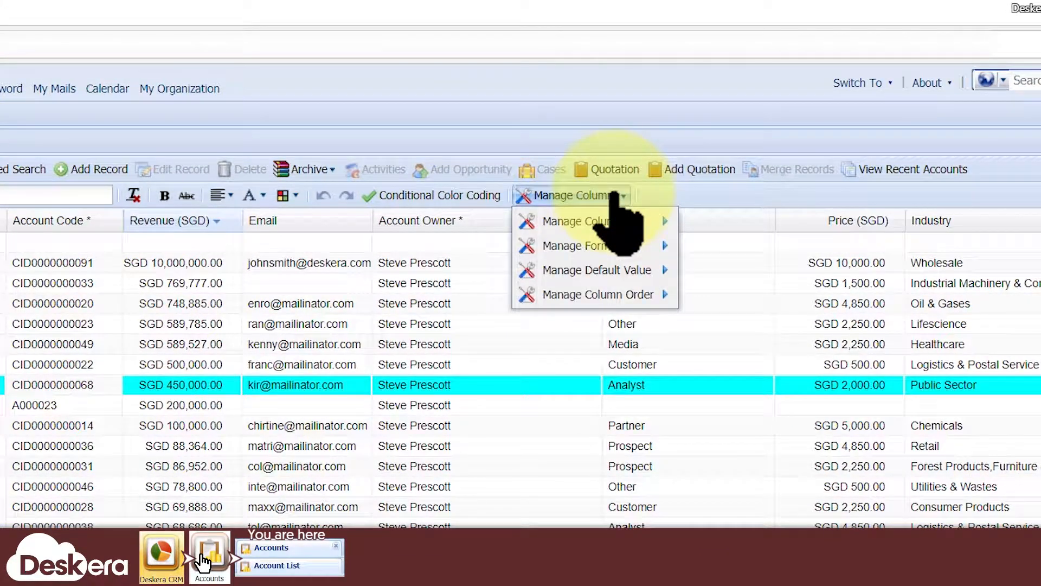
mouse_move(641, 221)
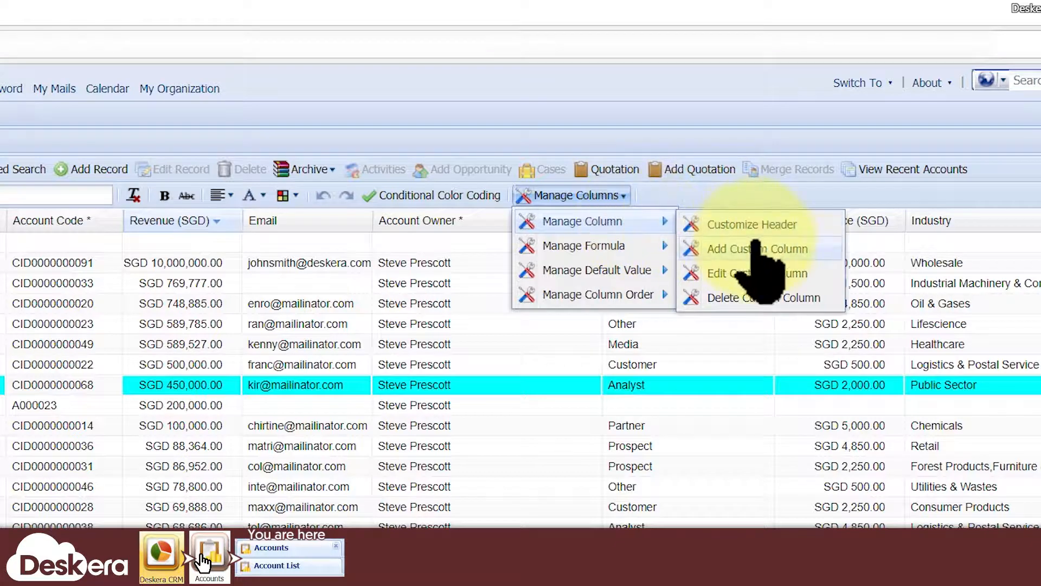
left_click(765, 254)
left_click(574, 269)
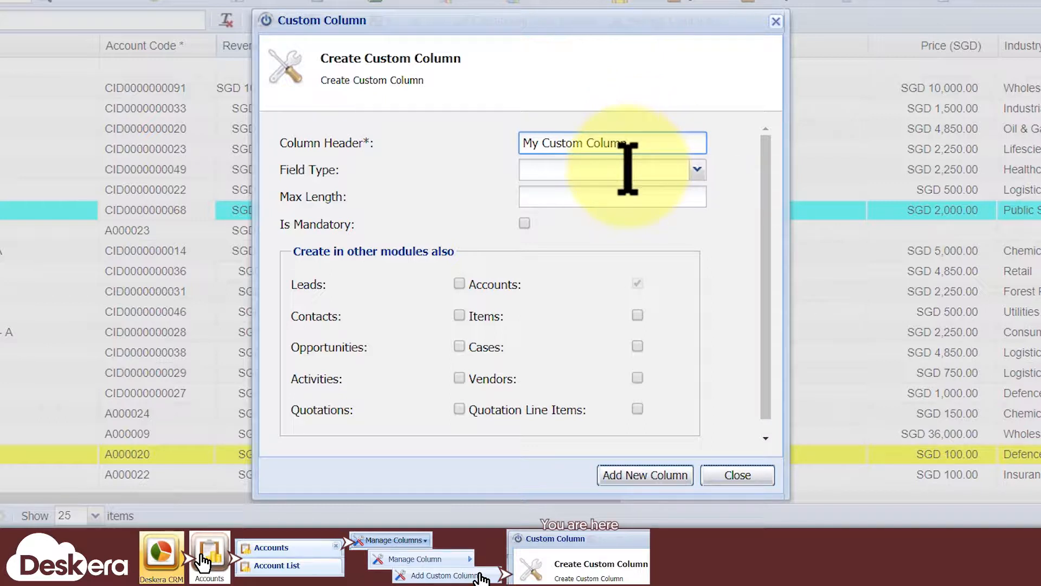
left_click(695, 169)
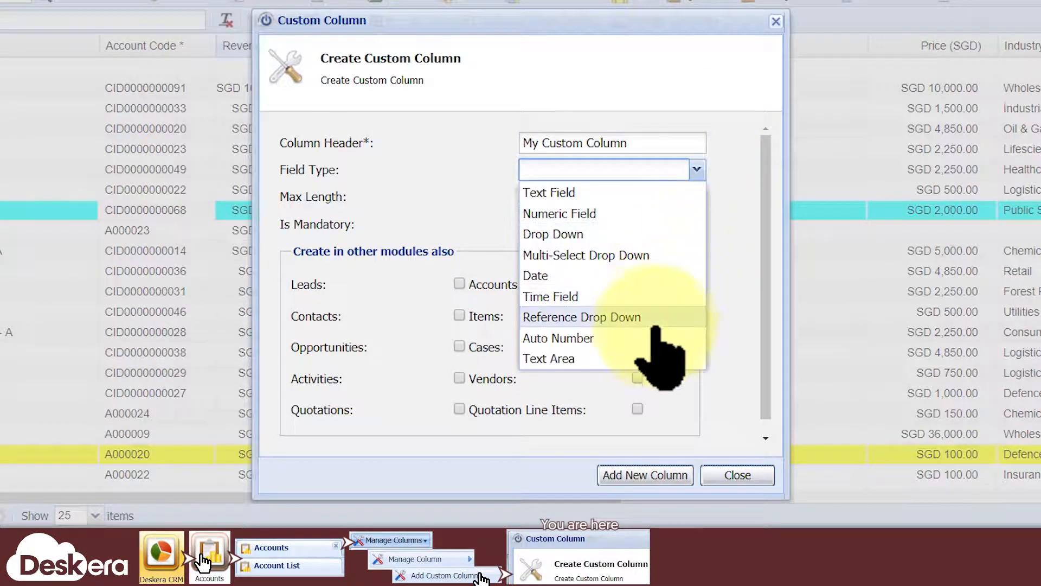
left_click(631, 234)
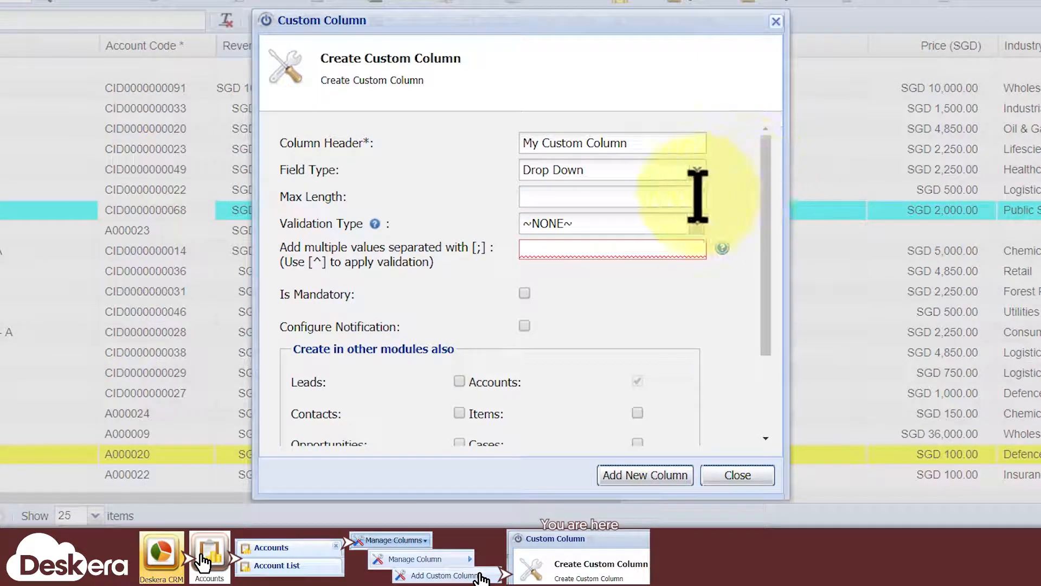
Set the custom column's max length to 40 and its validation type to Document.
left_click(675, 201)
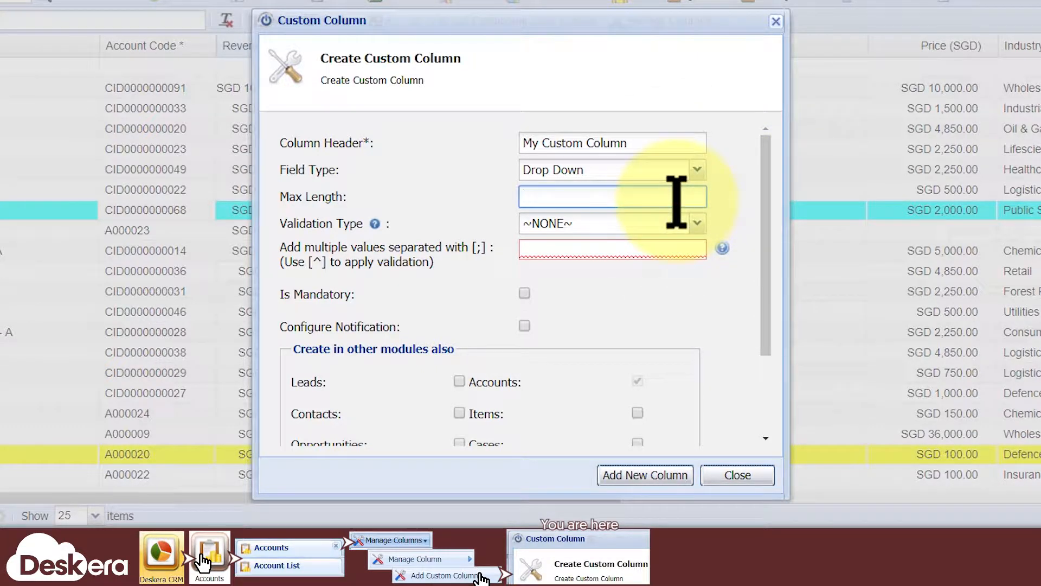
type("40")
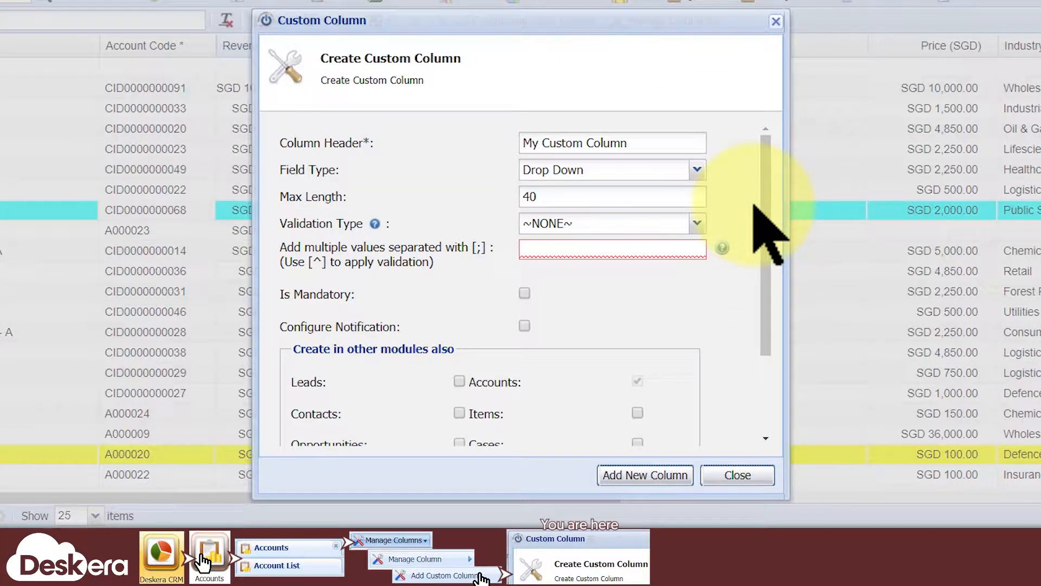
mouse_move(374, 225)
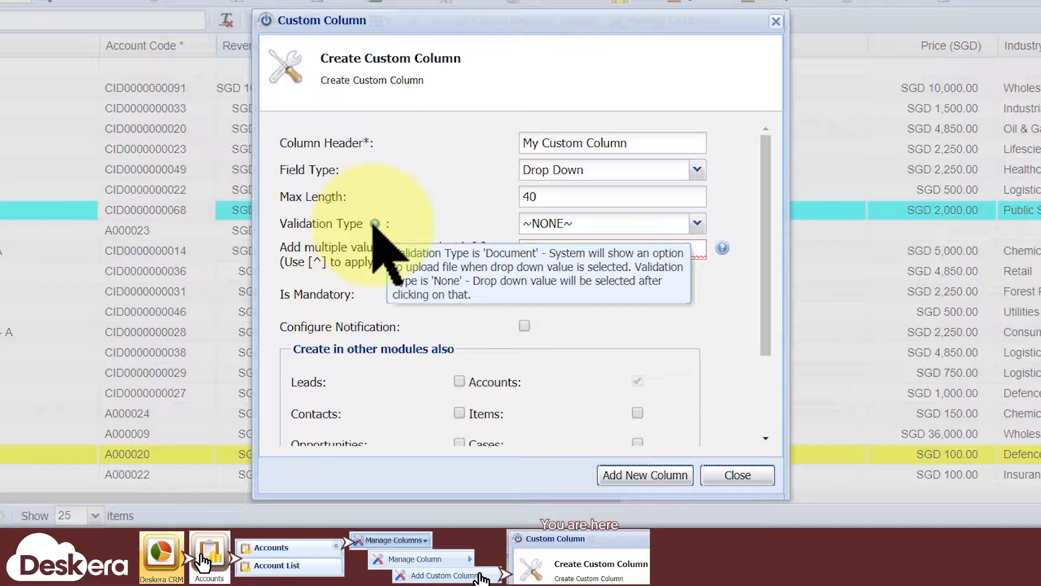
left_click(697, 224)
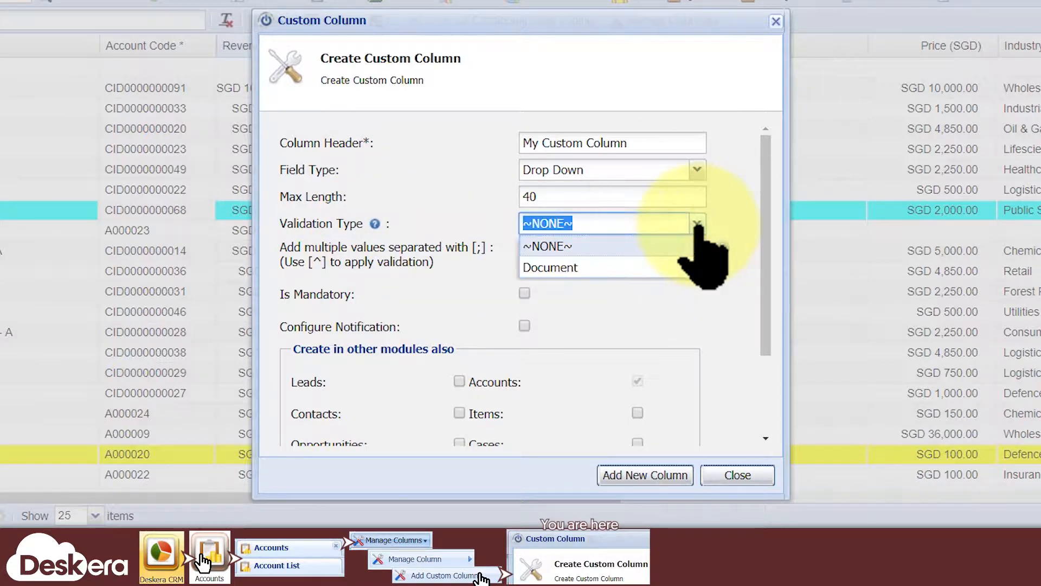
left_click(690, 267)
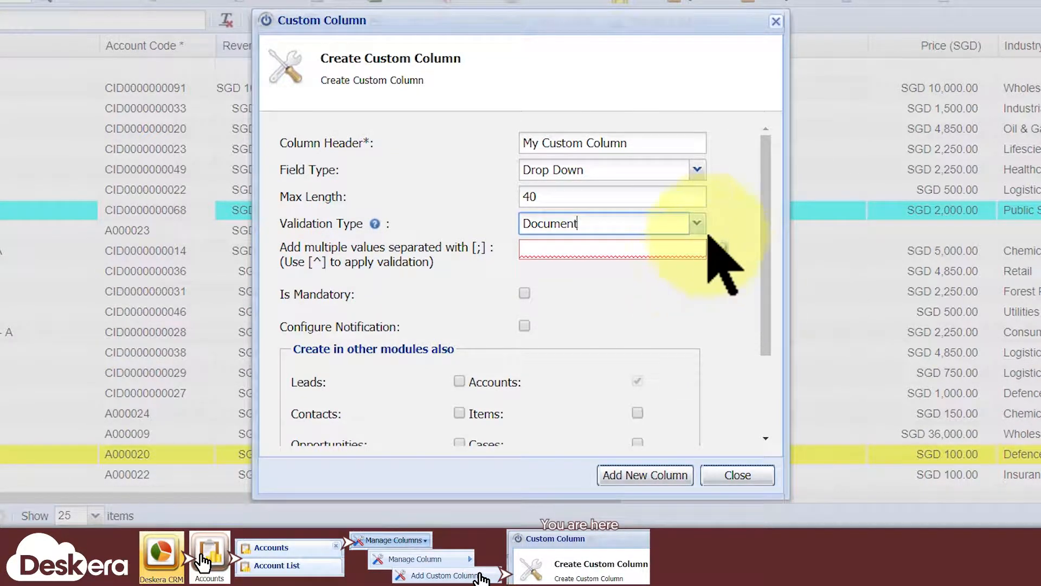
Enter the drop-down values Choice1;Choice2^;Choice3, with the caret applying document validation to Choice2.
left_click(641, 249)
type("Choice1;Choice2;Choice3")
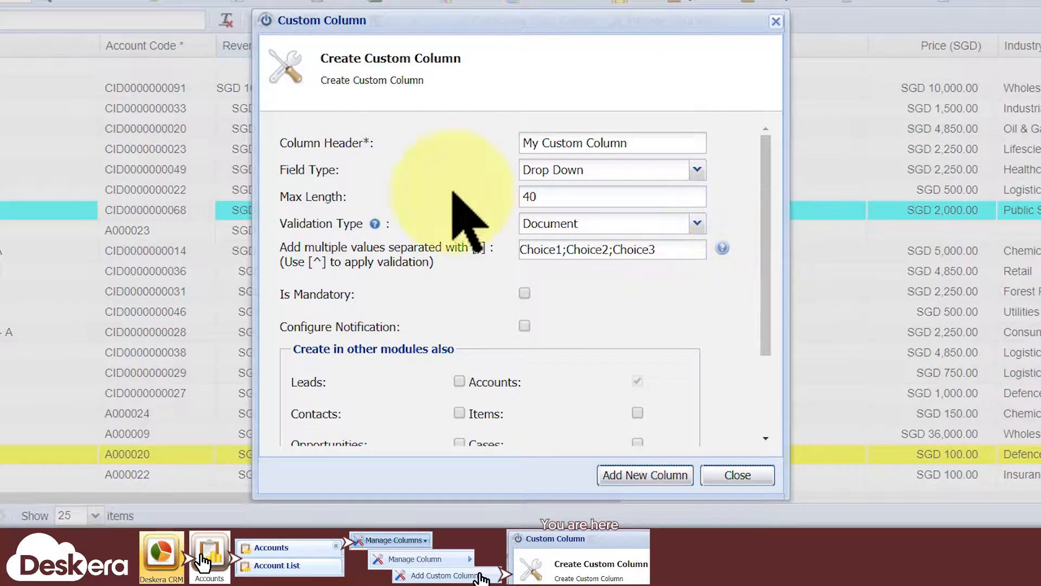
left_click(607, 249)
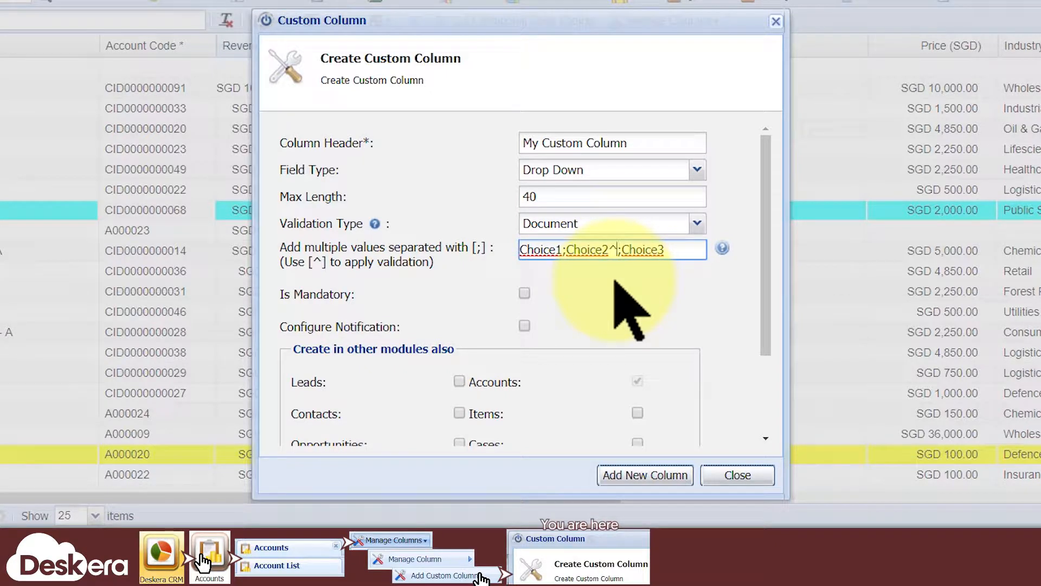
left_click(736, 240)
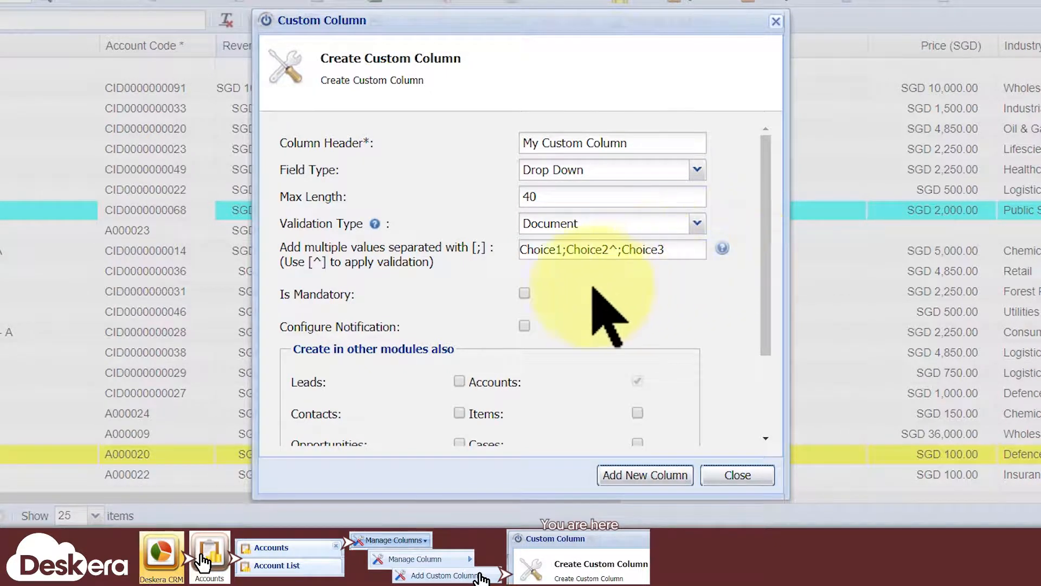
Make the custom column mandatory with Choice1 as its default value.
left_click(524, 293)
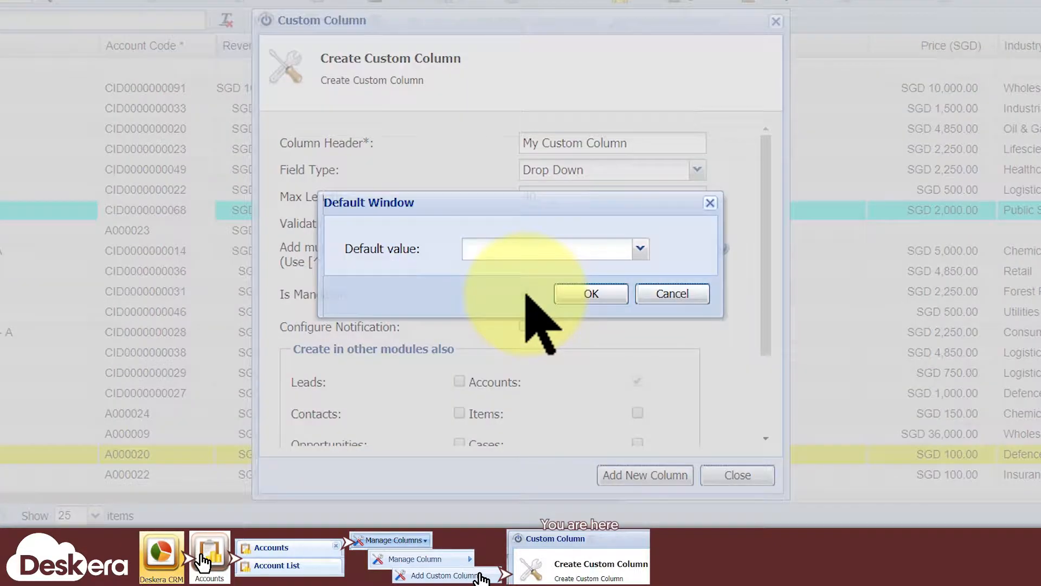
left_click(639, 249)
left_click(510, 272)
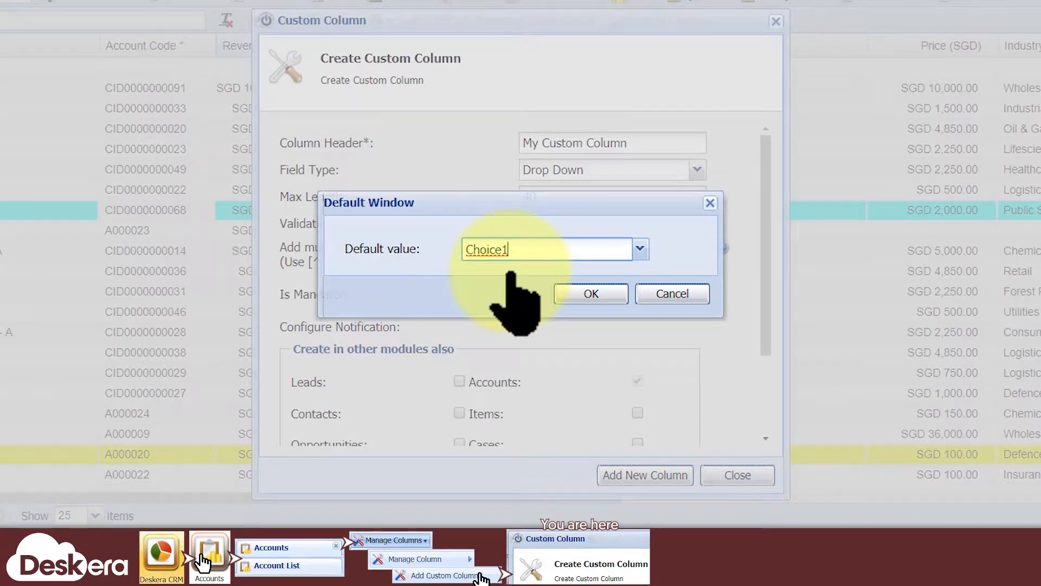
left_click(591, 293)
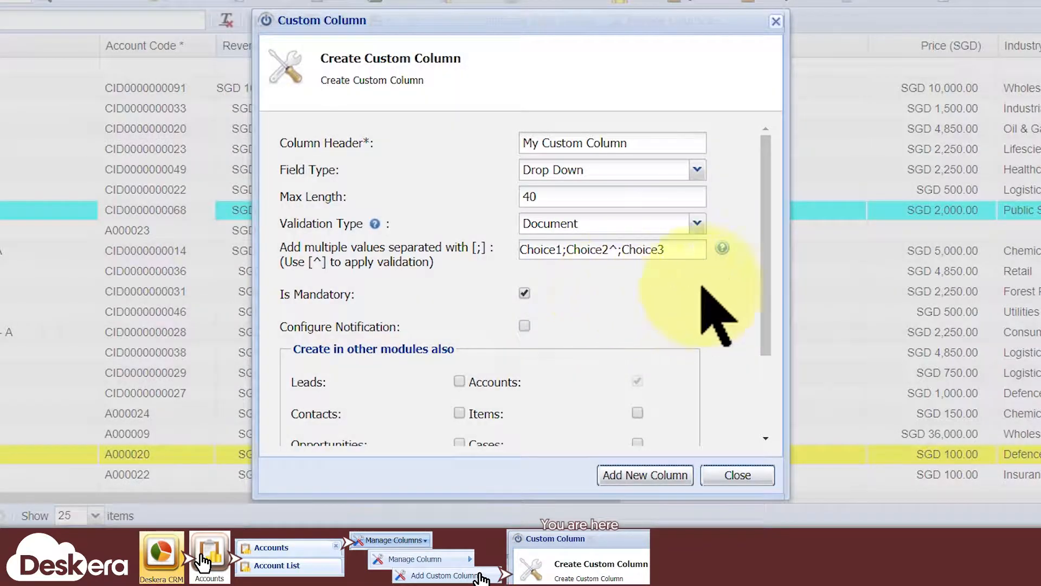
Enable Configure Notification, select Choice3 as the value, review the recipient options and message area, and cancel the notification form without saving.
left_click(524, 325)
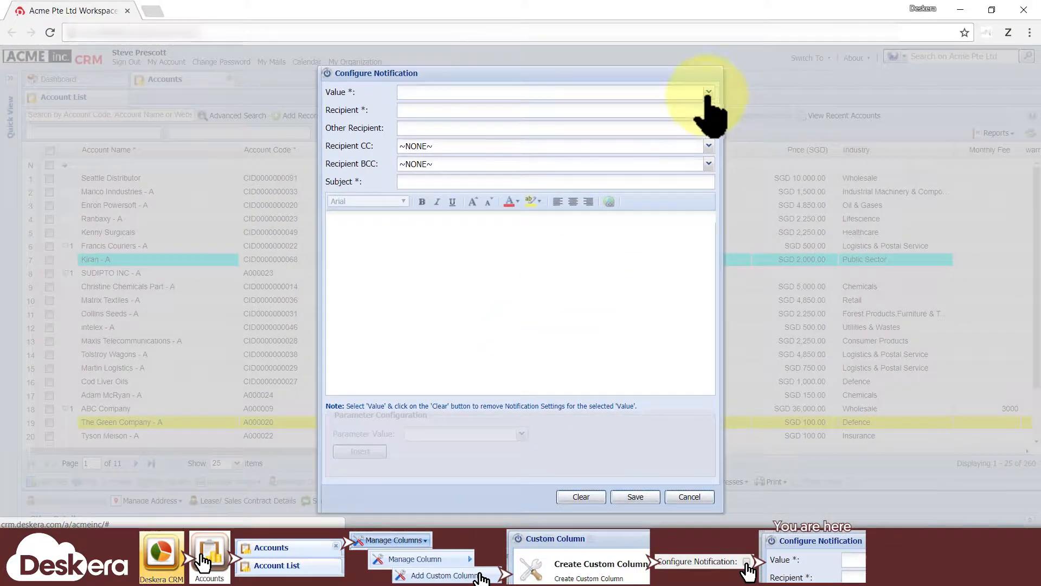
left_click(708, 93)
left_click(646, 135)
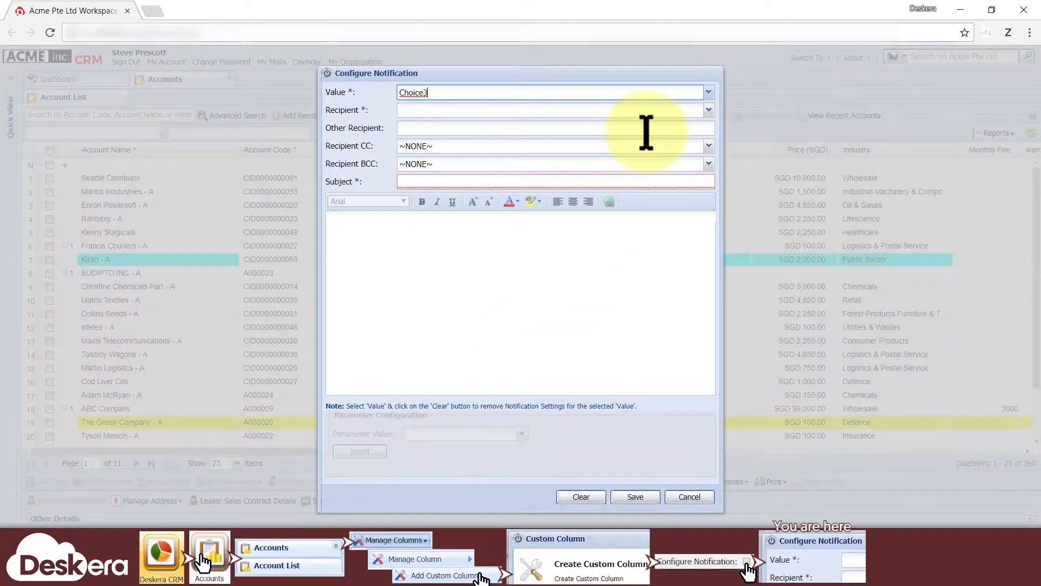
left_click(709, 110)
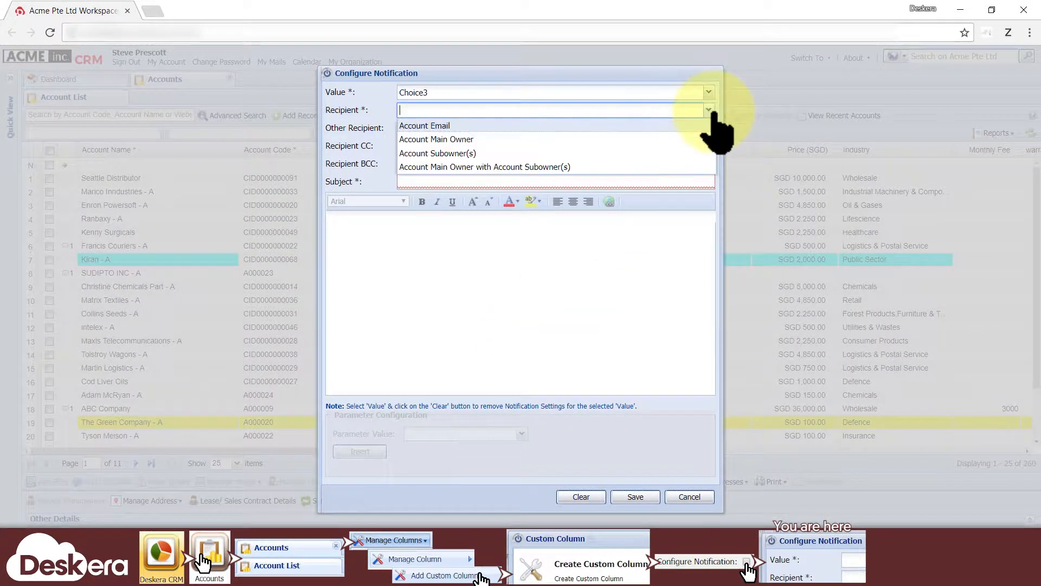
left_click(709, 110)
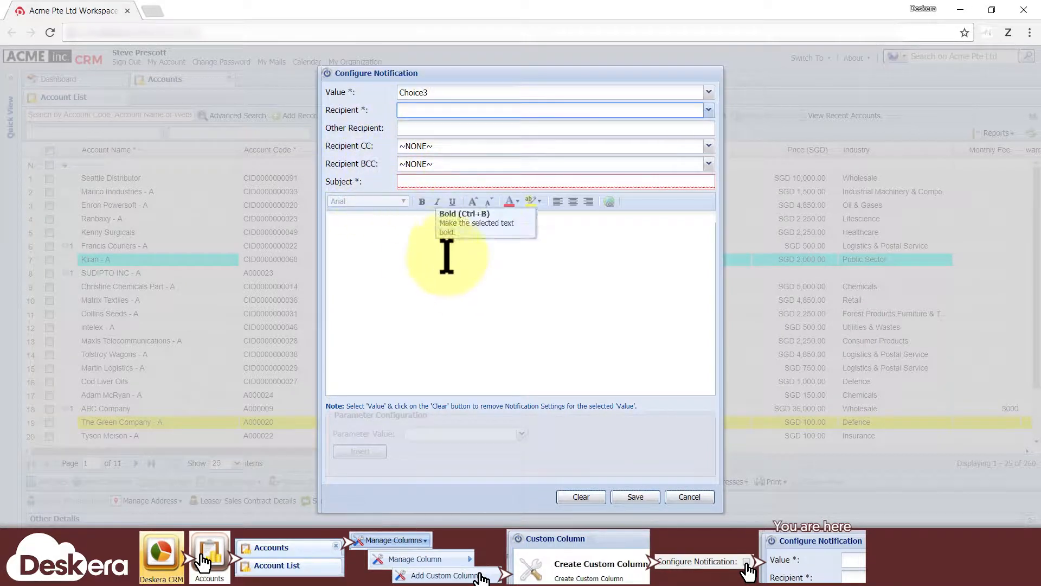
left_click(353, 237)
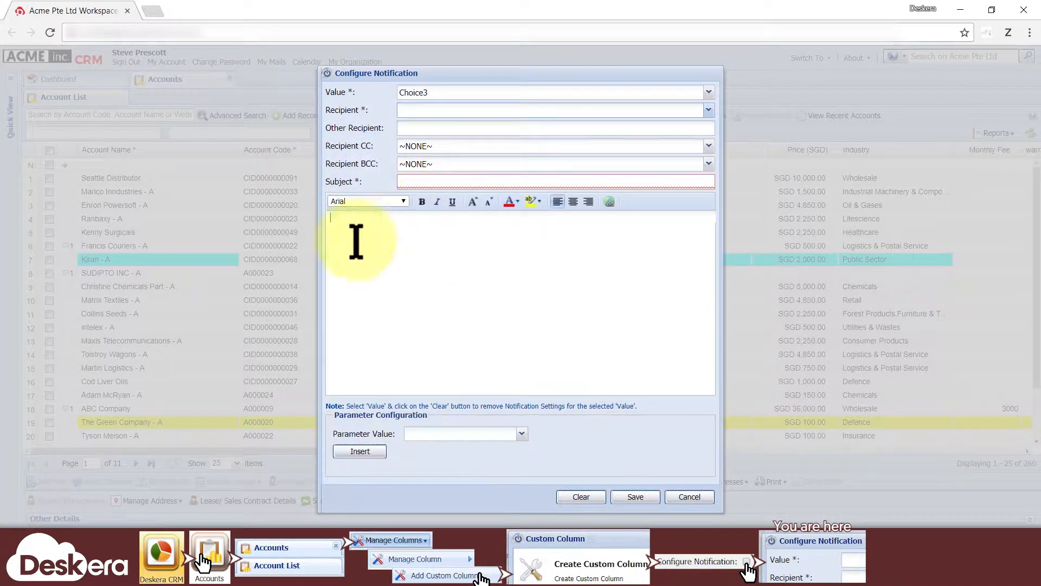
left_click(690, 497)
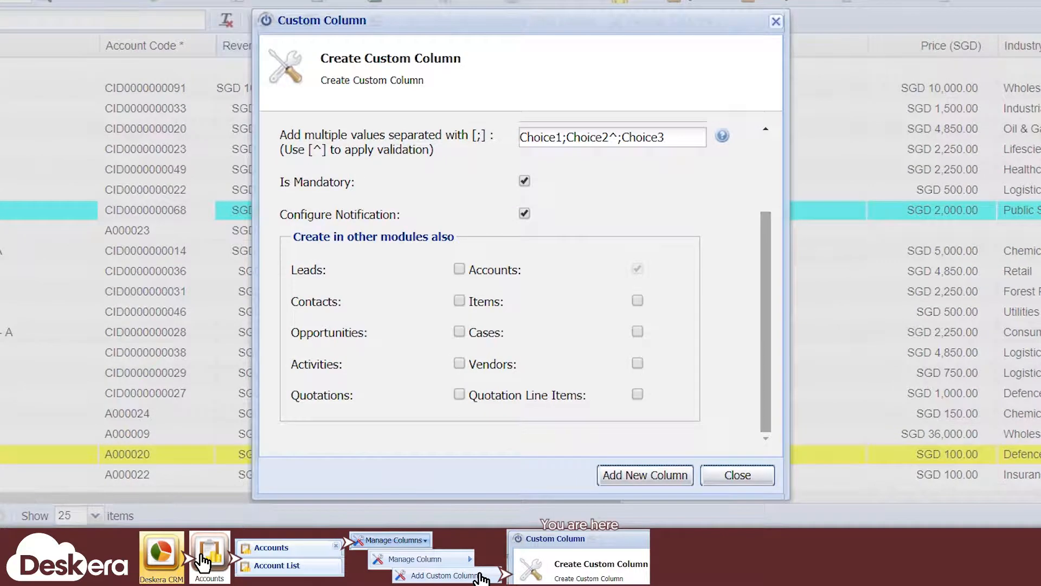
Include the column in Leads, Contacts, Opportunities and Cases as well, and add the new column.
left_click(638, 269)
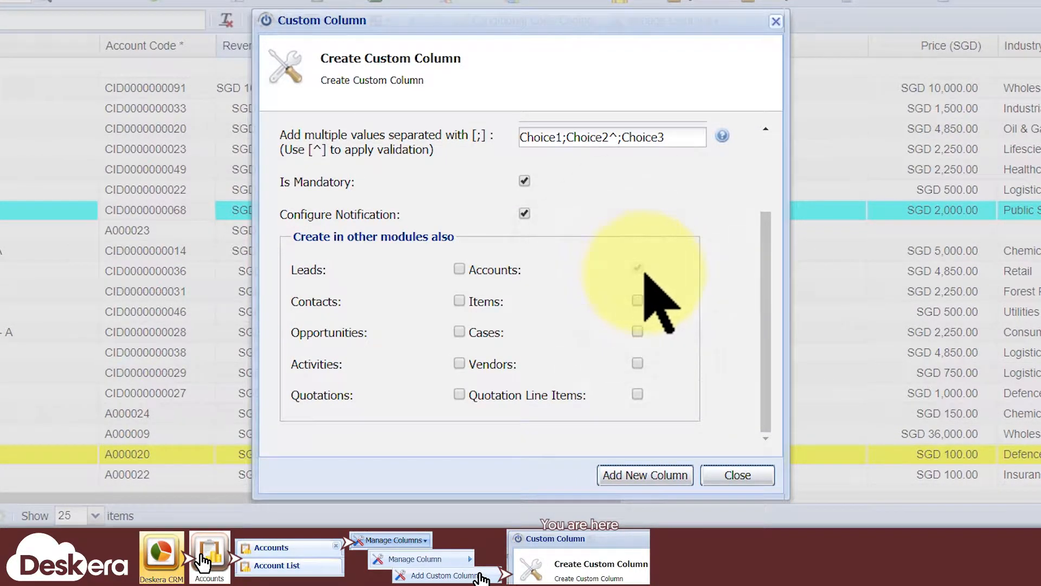
left_click(460, 268)
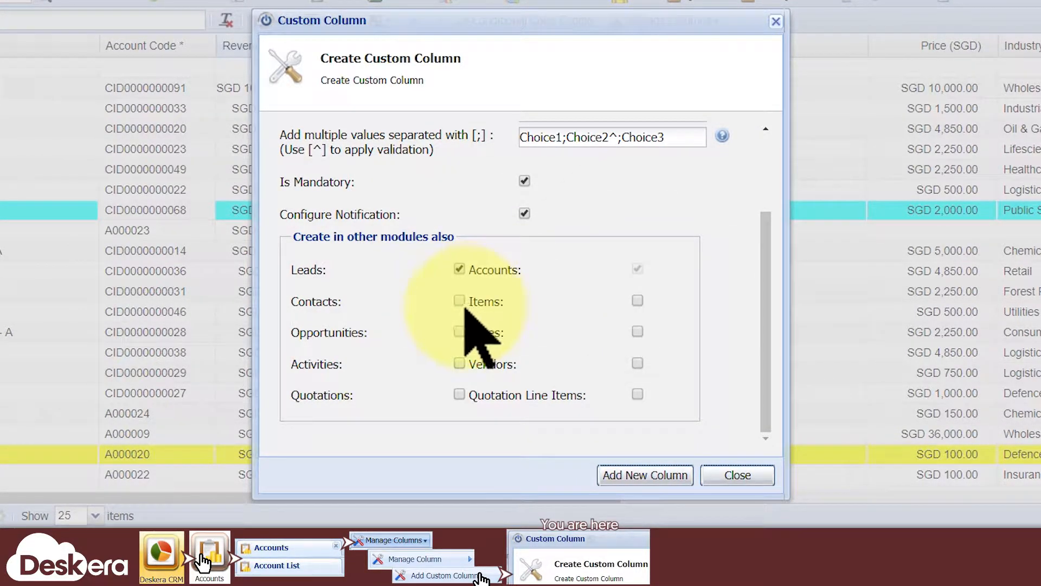
left_click(459, 300)
left_click(459, 331)
left_click(637, 330)
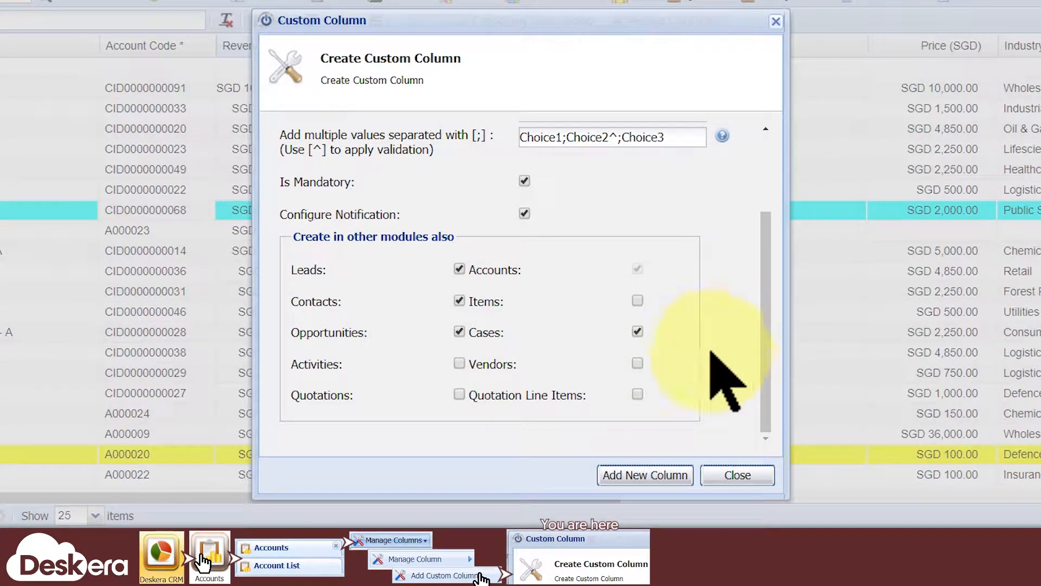
left_click(672, 481)
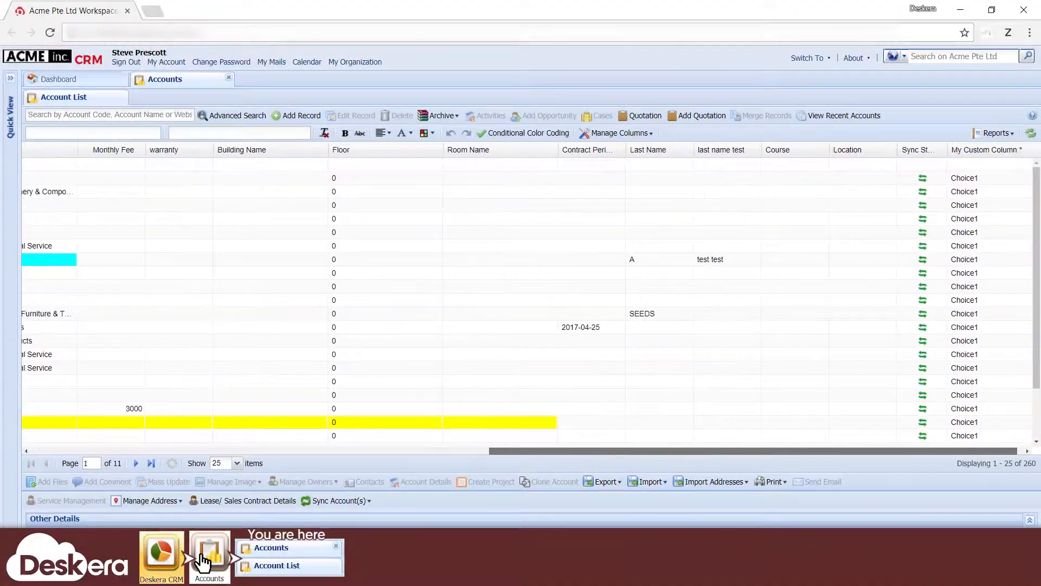
Move My Custom Column in the account list to between the Email and Account Owner columns.
left_click(983, 155)
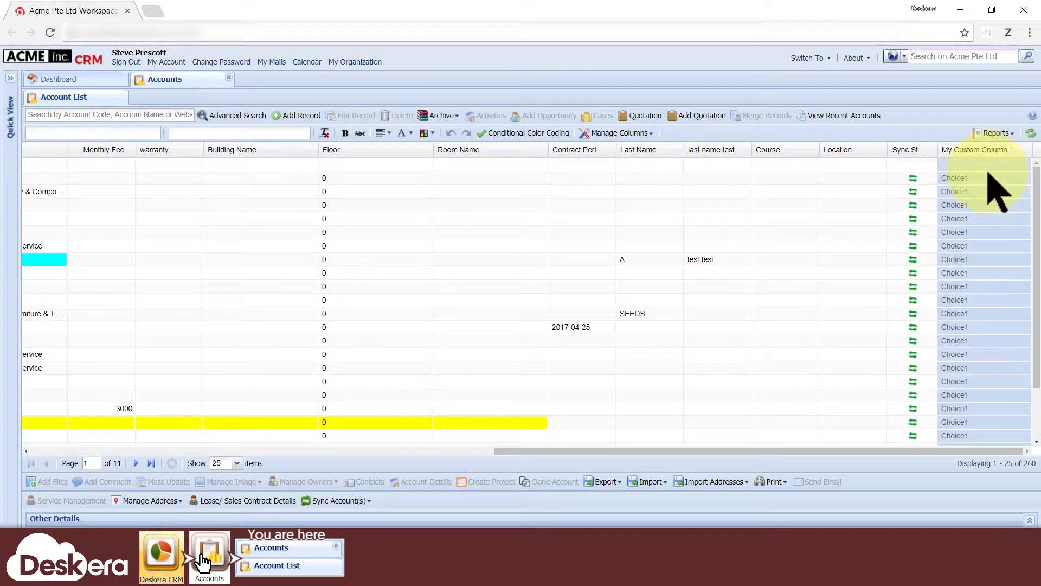
left_click_drag(1001, 151, 59, 153)
left_click_drag(545, 450, 90, 451)
left_click_drag(987, 149, 471, 197)
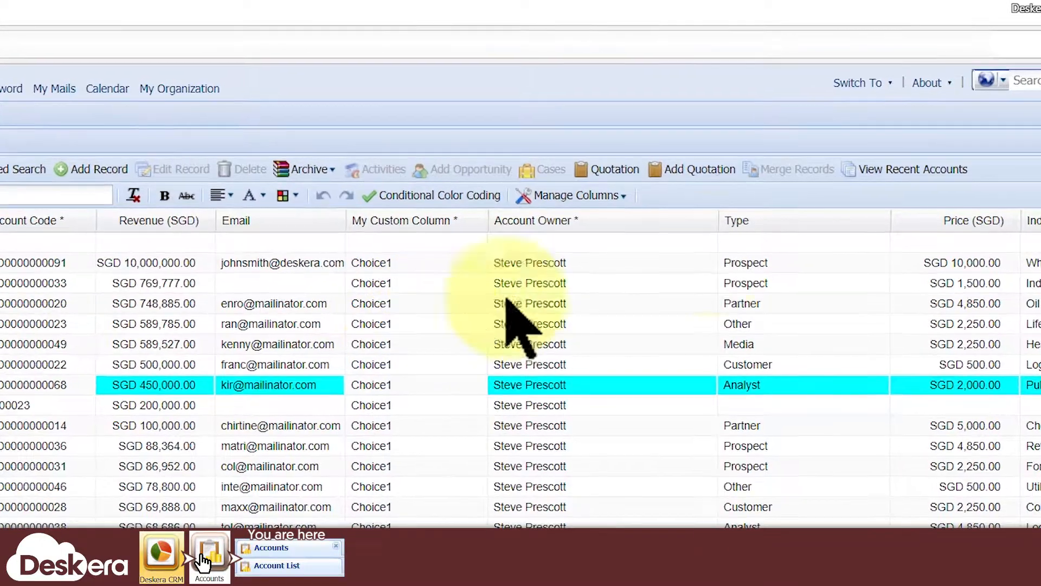
Reorder the account list columns so My Custom Column comes directly after Account Name, save the sequence, and close the Accounts page.
left_click(591, 195)
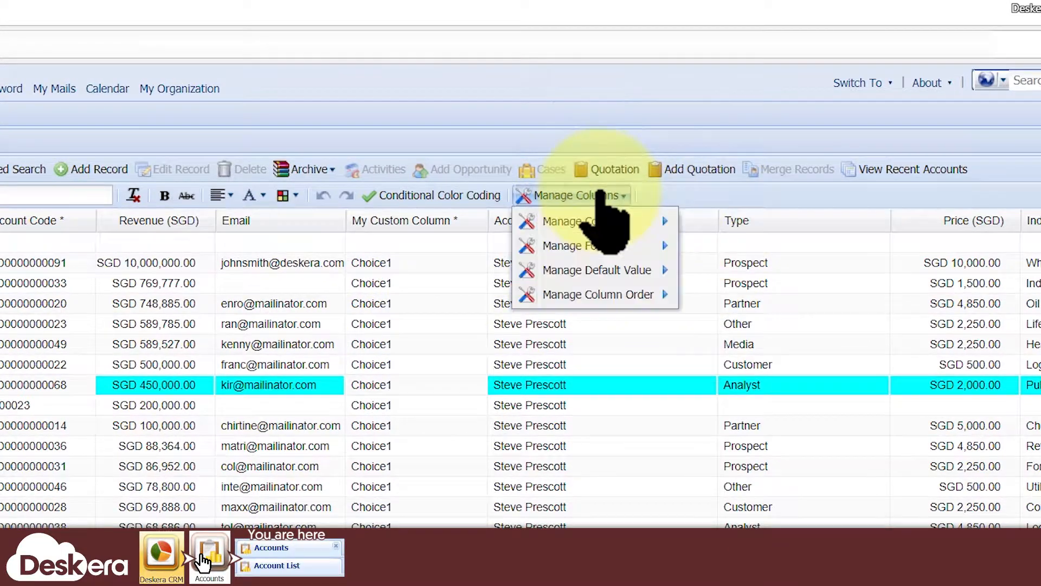
mouse_move(629, 295)
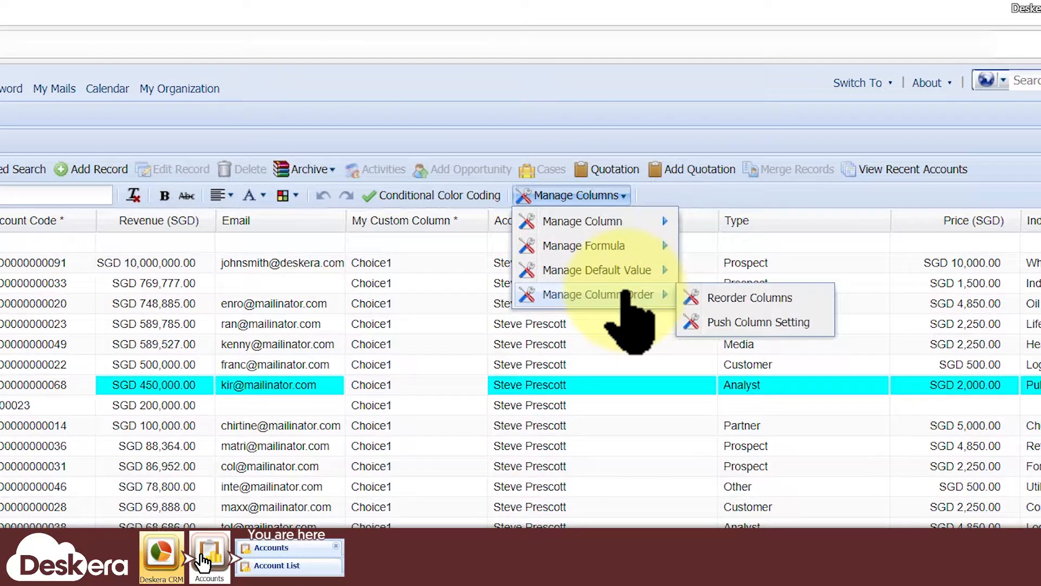
left_click(751, 298)
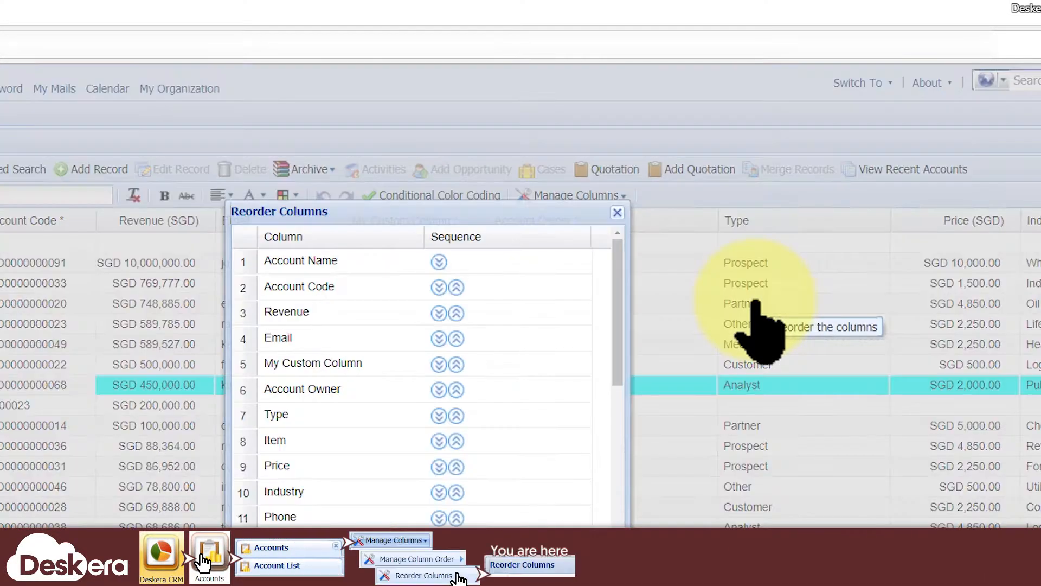
left_click(546, 182)
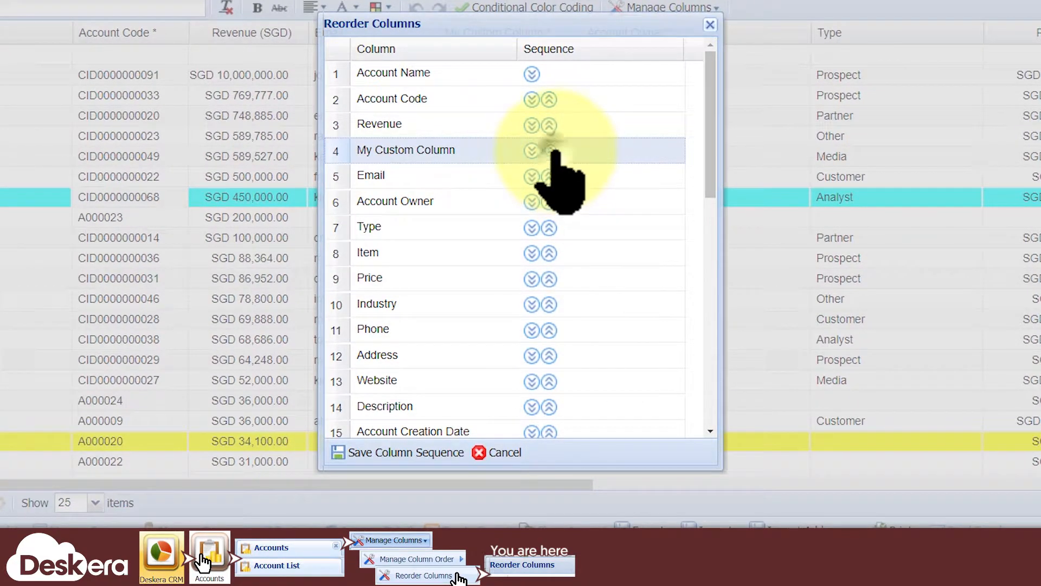
left_click(546, 158)
left_click(550, 125)
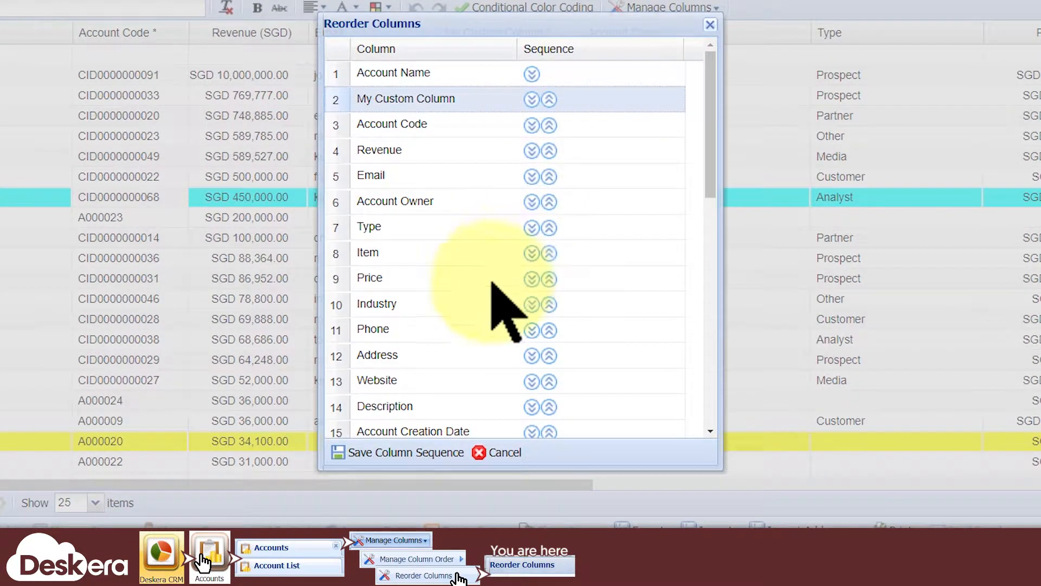
left_click(426, 454)
left_click(523, 277)
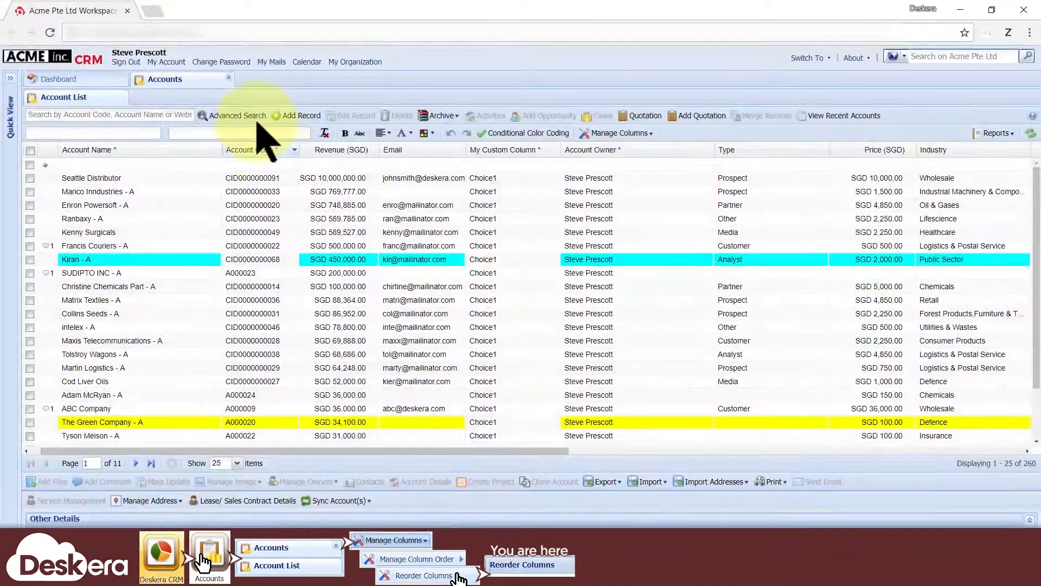
left_click(230, 77)
Select My Custom Column in the account list, review its Edit Custom Column settings, and cancel without making changes.
left_click(519, 152)
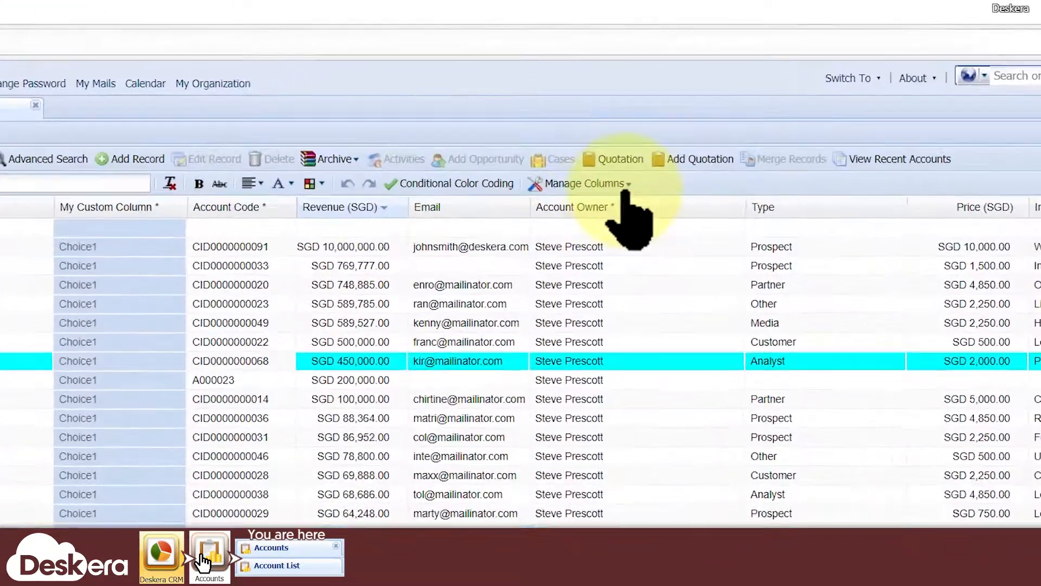
left_click(616, 133)
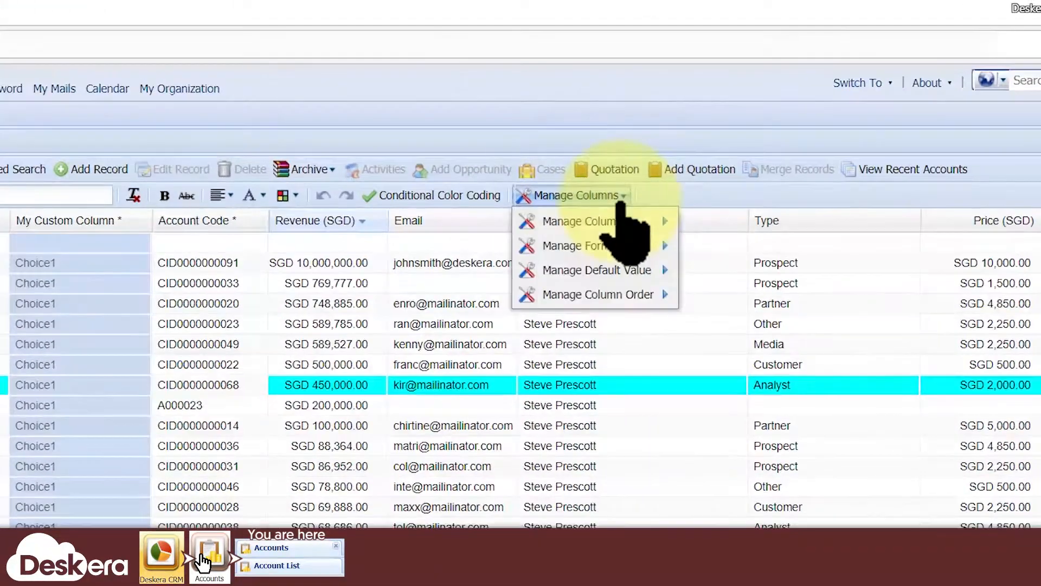
mouse_move(634, 217)
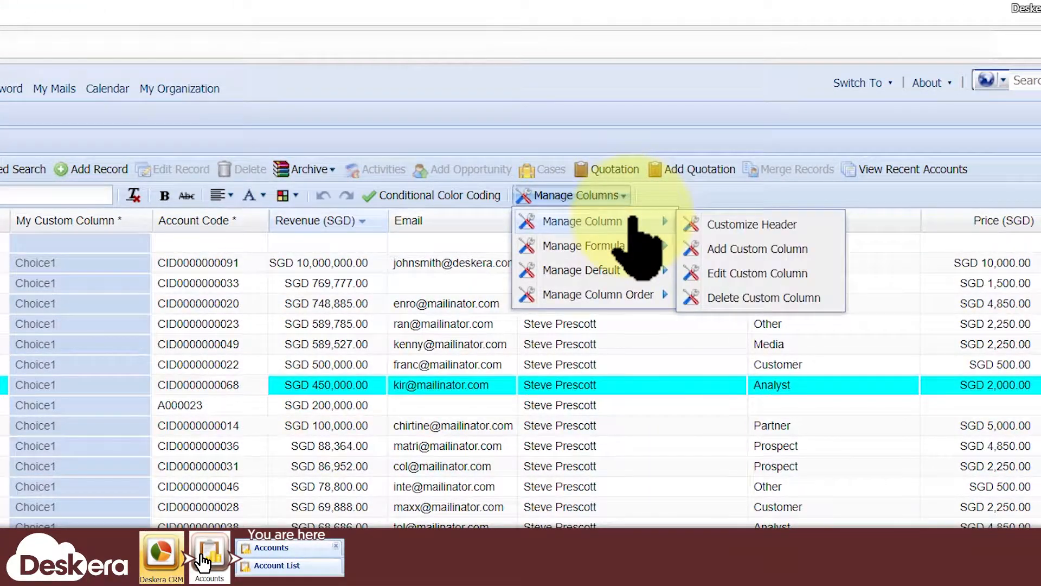
left_click(758, 273)
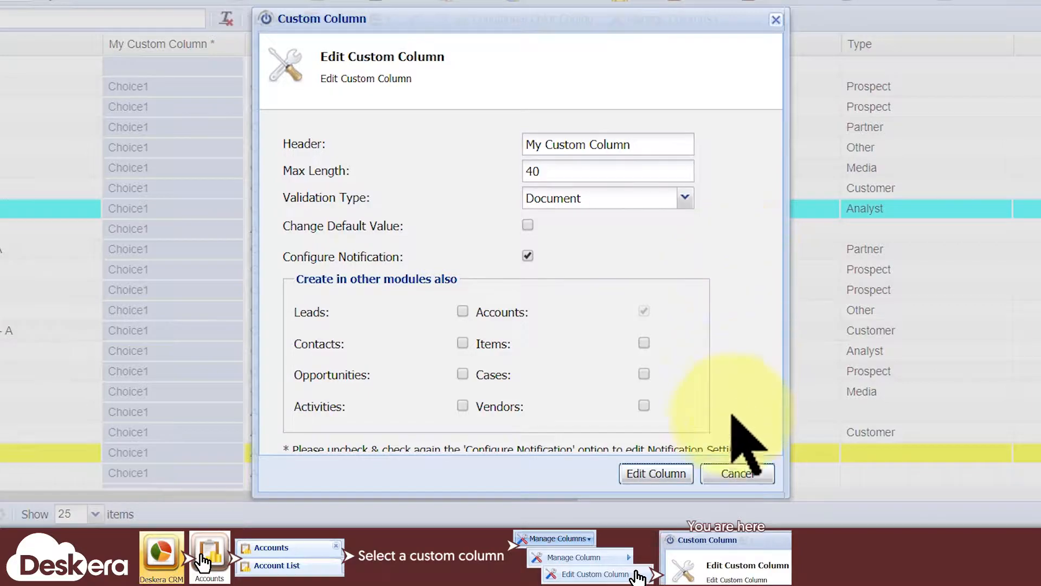
left_click(735, 476)
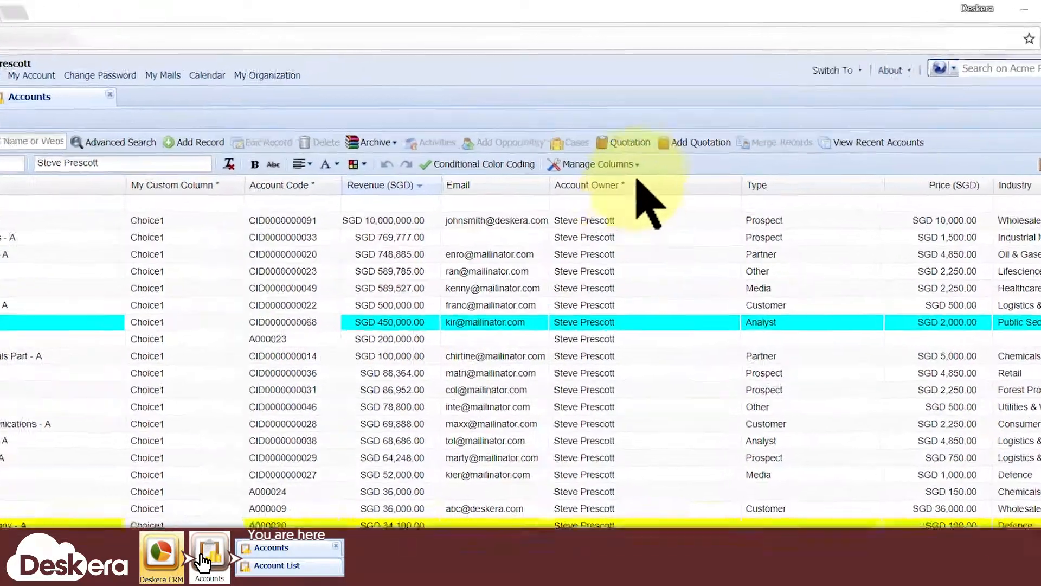
Customize the header of My Custom Column in the account list to read My Customized Column.
left_click(619, 133)
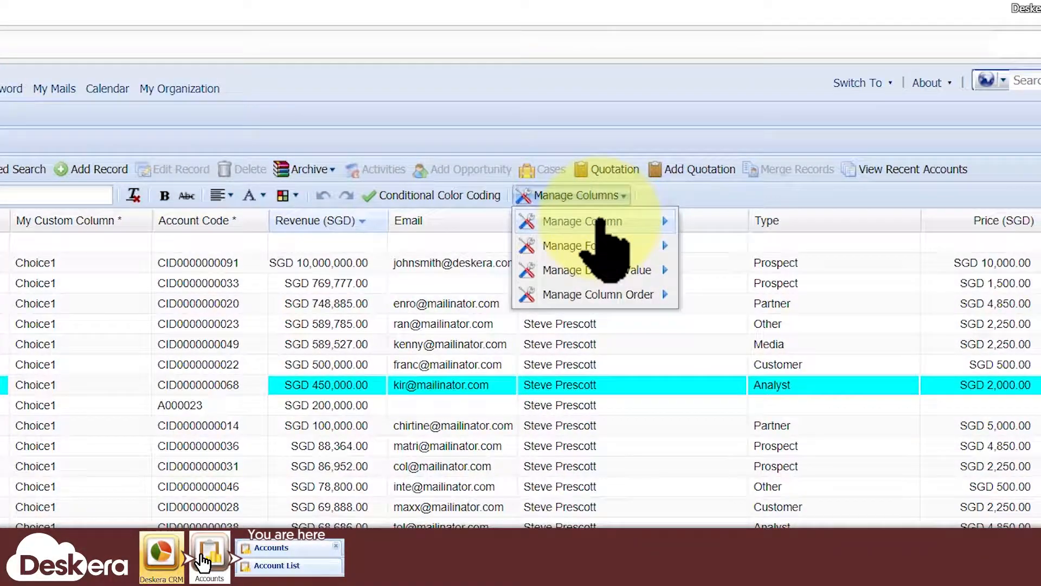
mouse_move(602, 222)
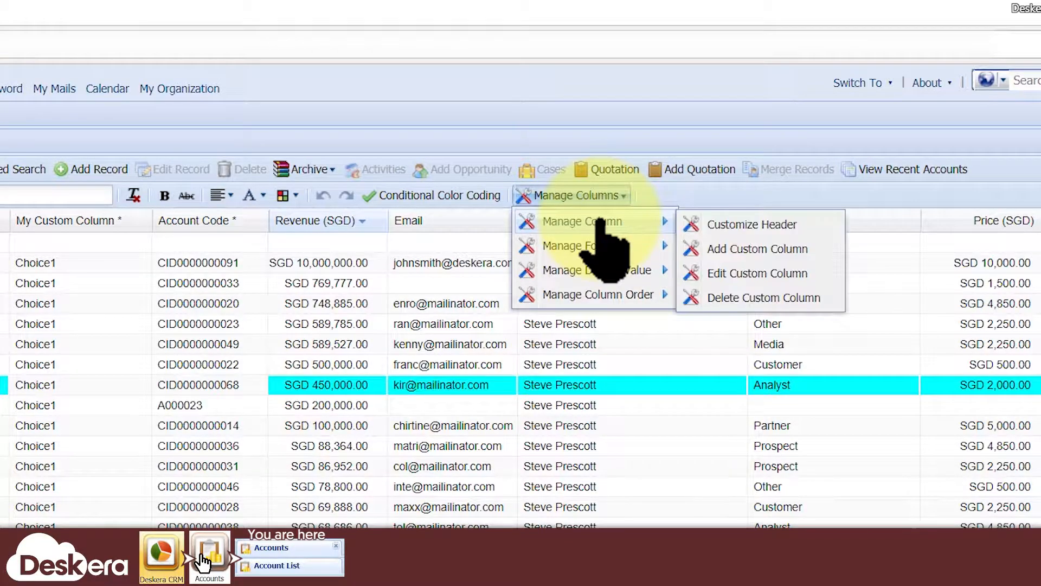
left_click(739, 222)
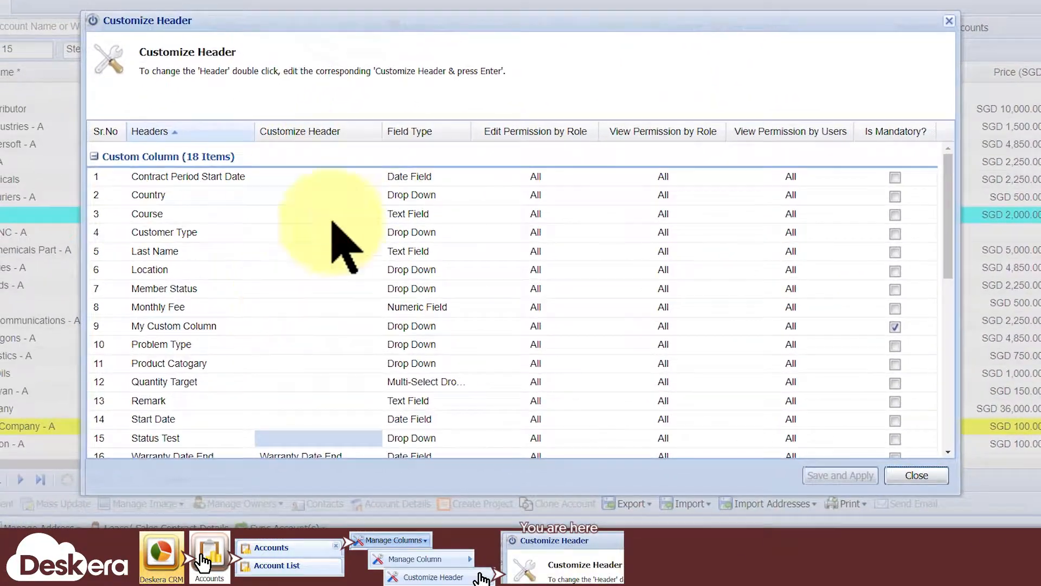
double_click(307, 332)
type("My Customized Column")
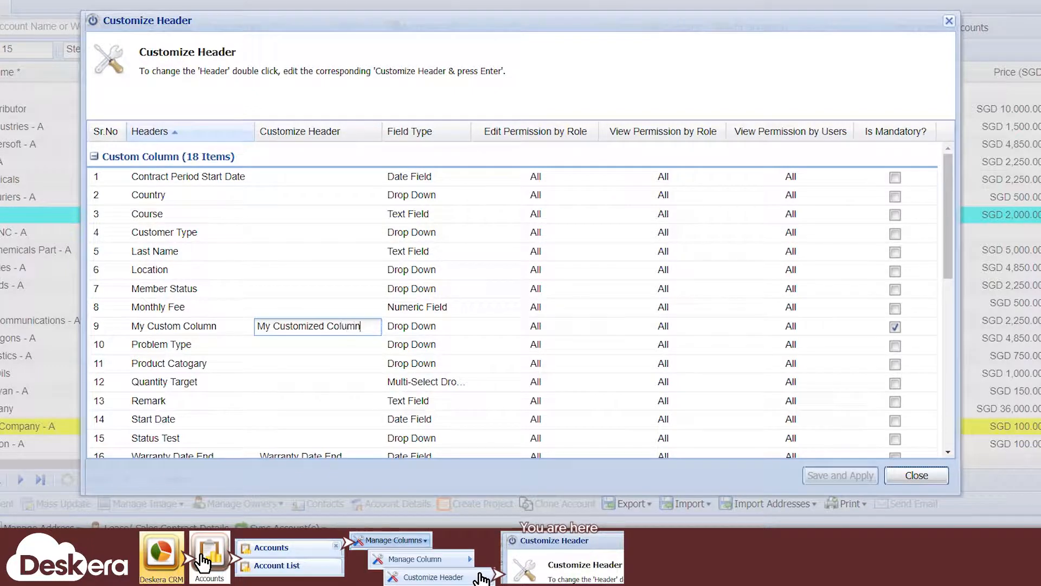
left_click(427, 326)
Make My Custom Column non-mandatory, check the role permission options while leaving them at All, and save and apply the header changes.
left_click(896, 327)
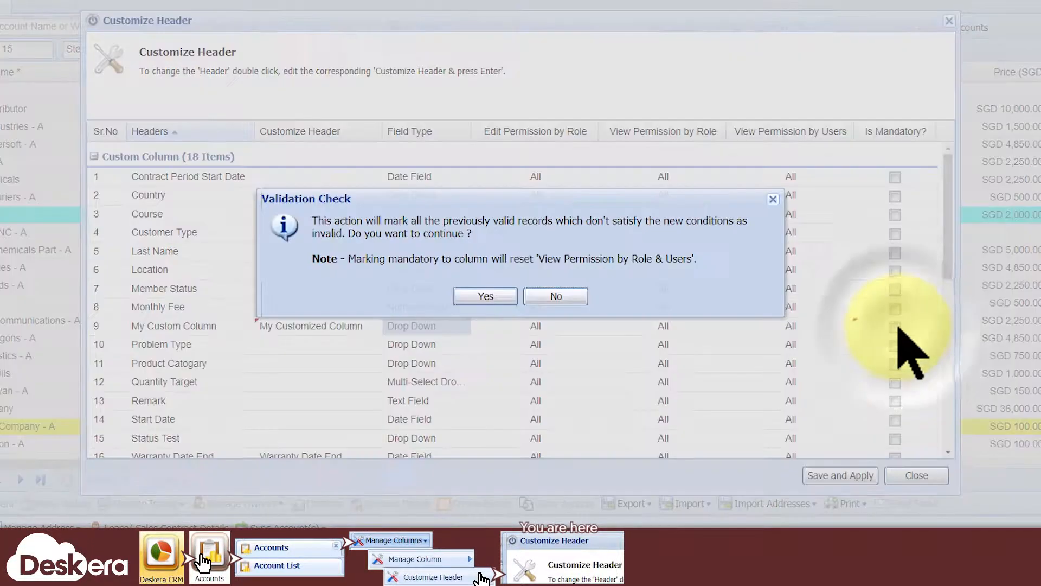
left_click(488, 296)
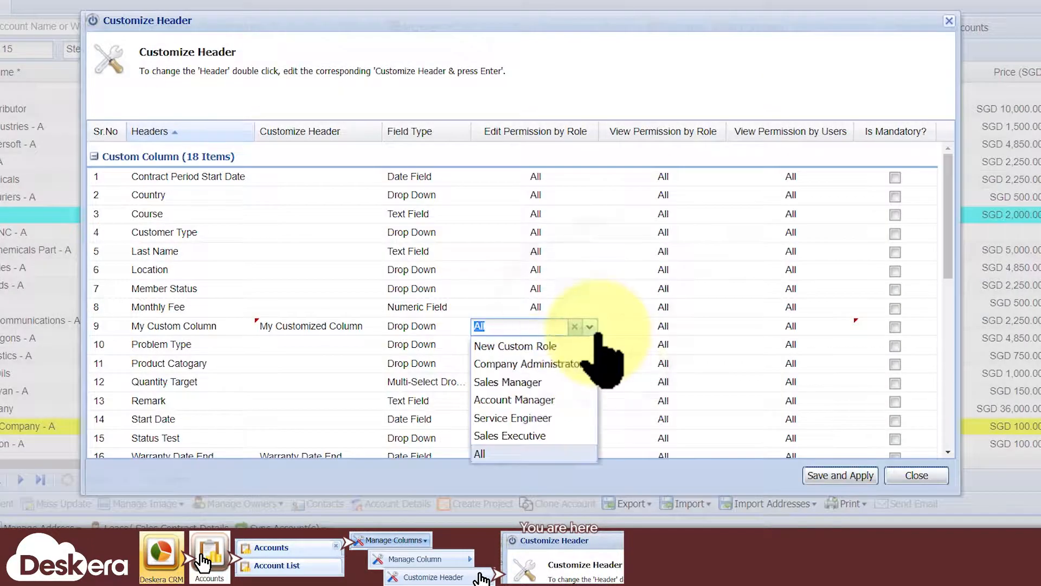
left_click(715, 270)
left_click(719, 271)
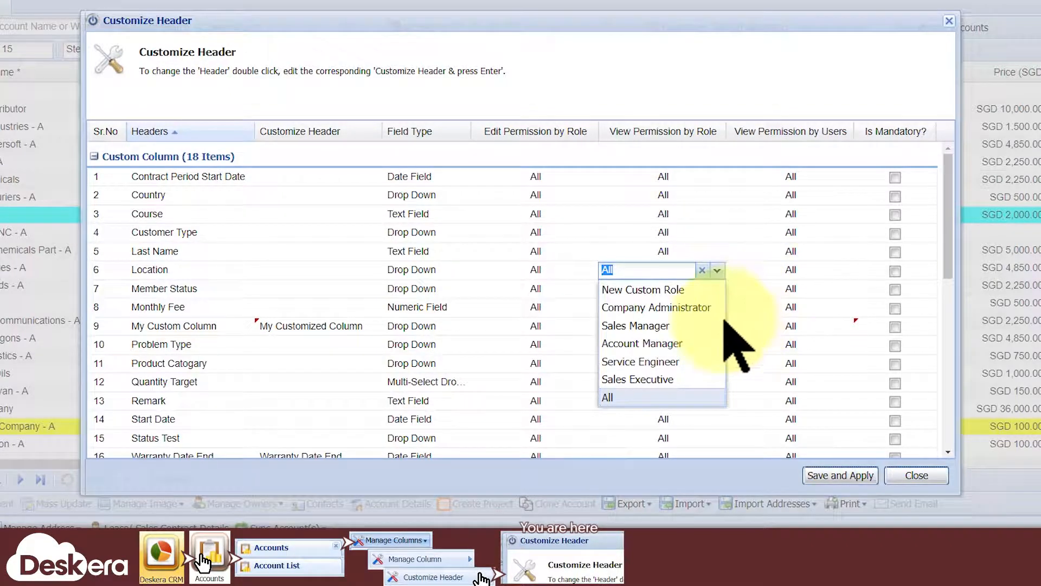
left_click(766, 259)
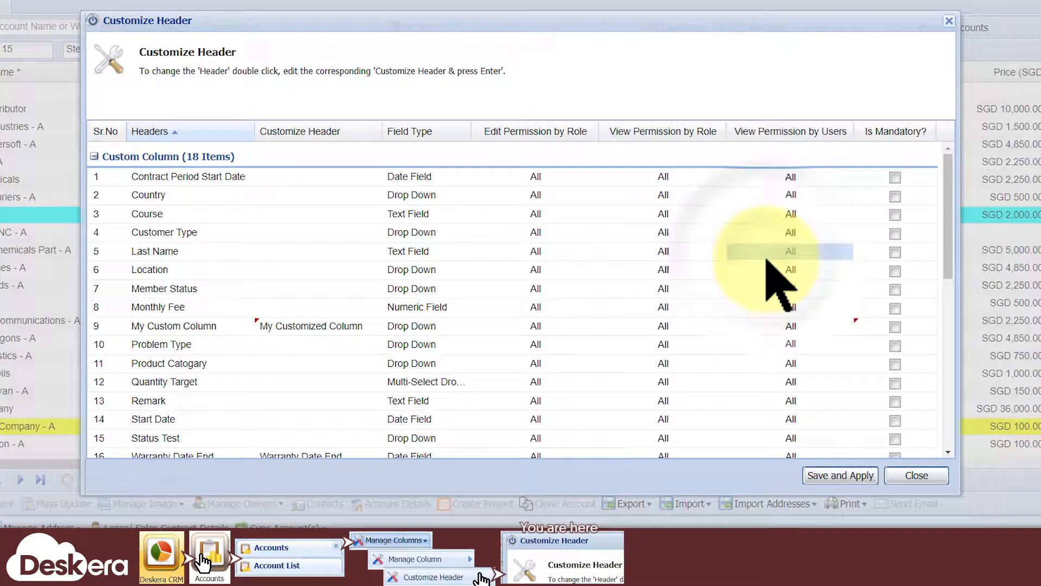
left_click(840, 476)
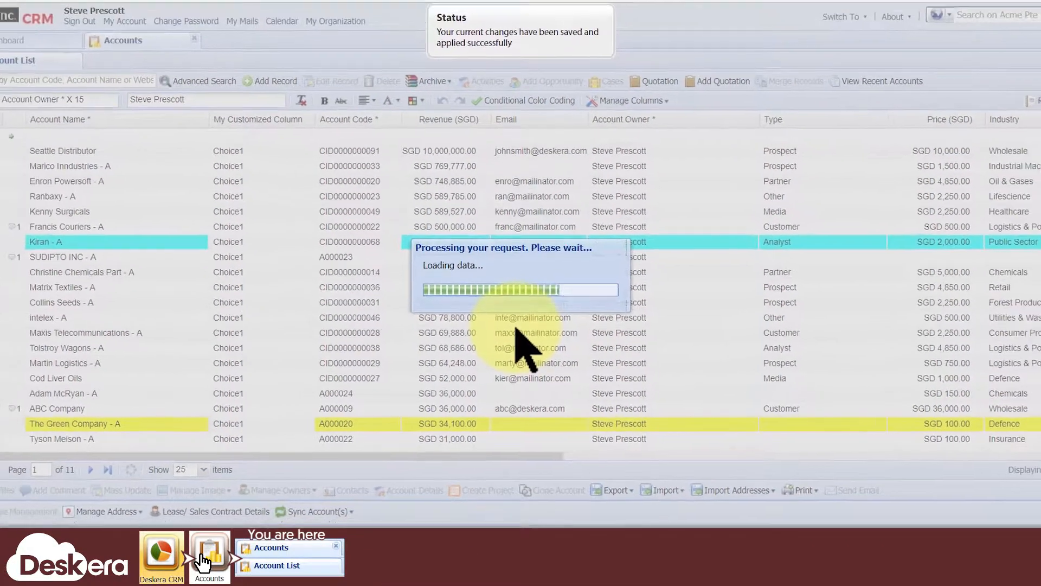